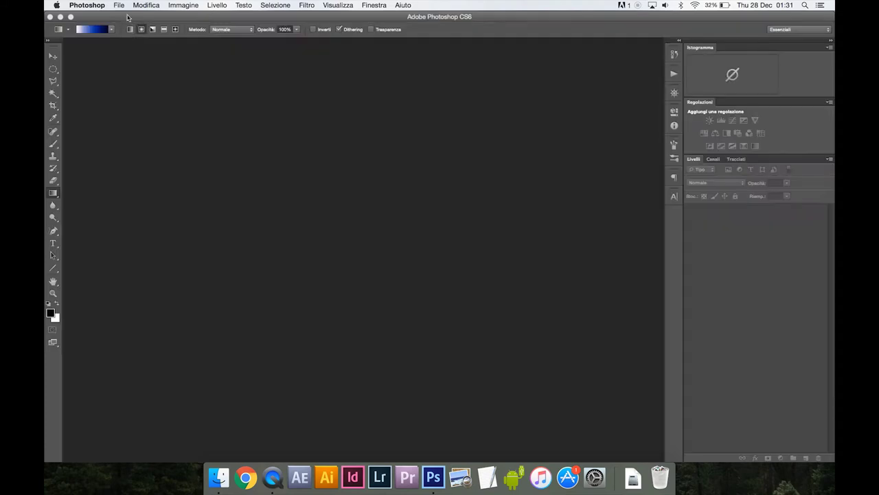
Step: Create a new 2000 × 2000 px, 300 ppi document with a white background
{"action": "left_click", "coordinate": [119, 6]}
{"action": "left_click", "coordinate": [127, 16]}
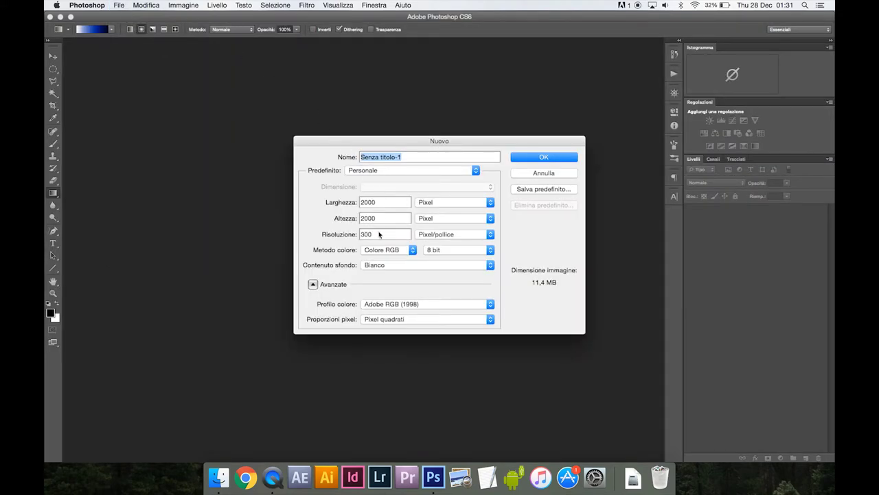
{"action": "left_click", "coordinate": [522, 158]}
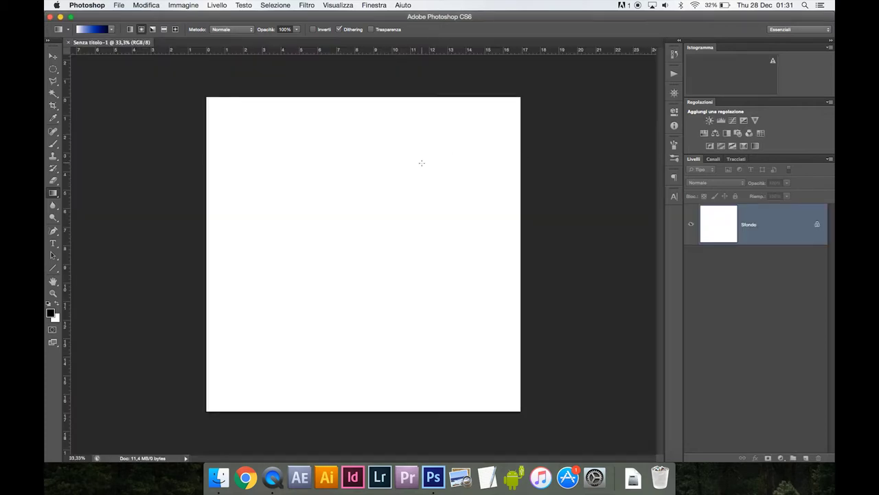
Step: Fill the canvas black and add 24% Gaussian monochromatic noise with Aggiungi disturbo
{"action": "key", "text": "alt+BackSpace"}
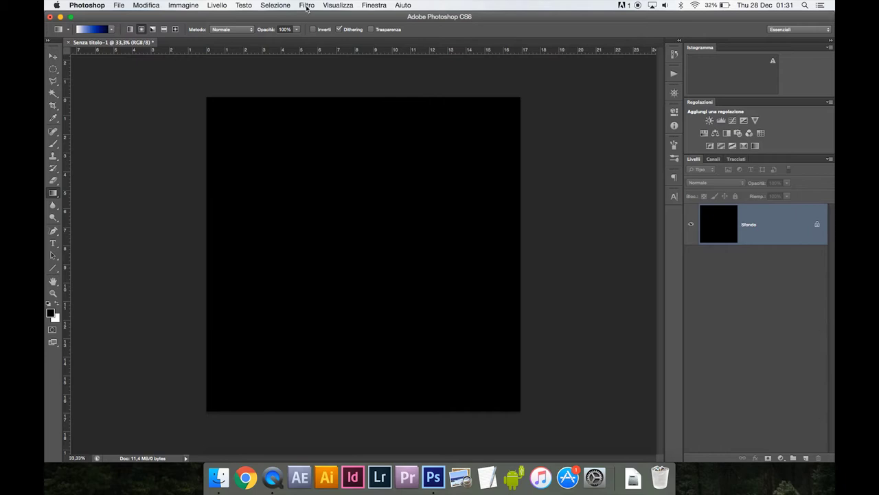
{"action": "left_click", "coordinate": [307, 6]}
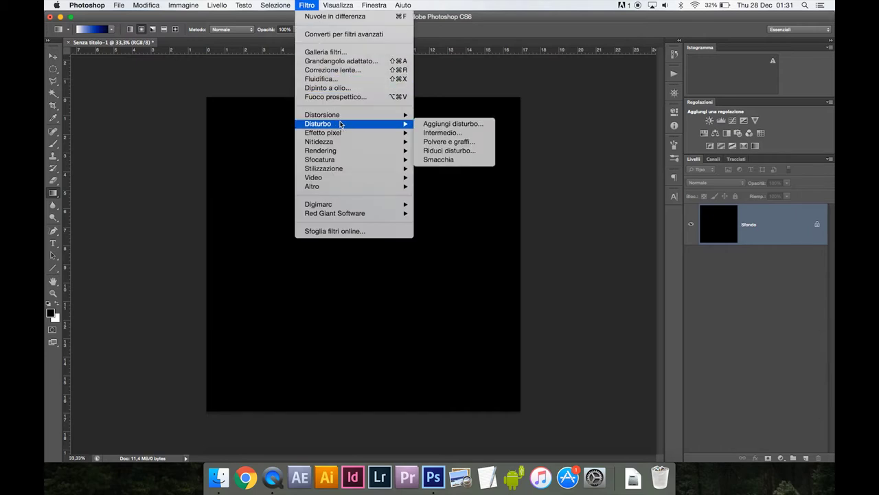
{"action": "left_click", "coordinate": [448, 124]}
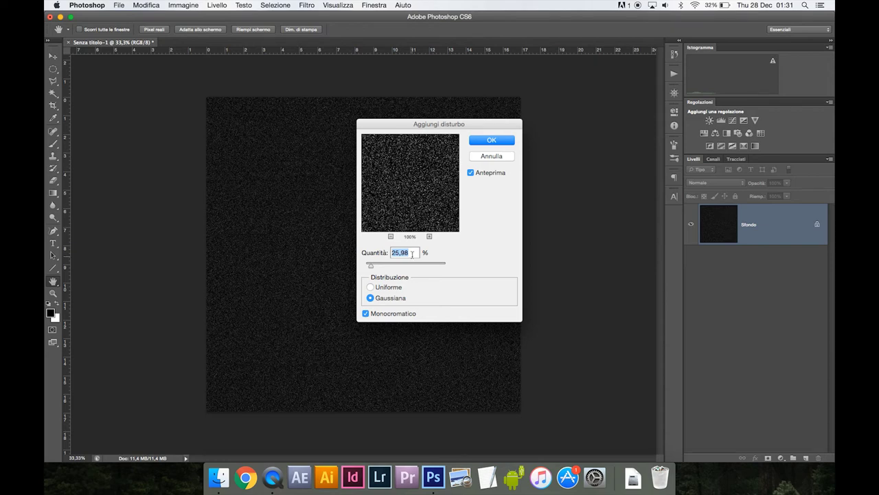
{"action": "type", "text": "24"}
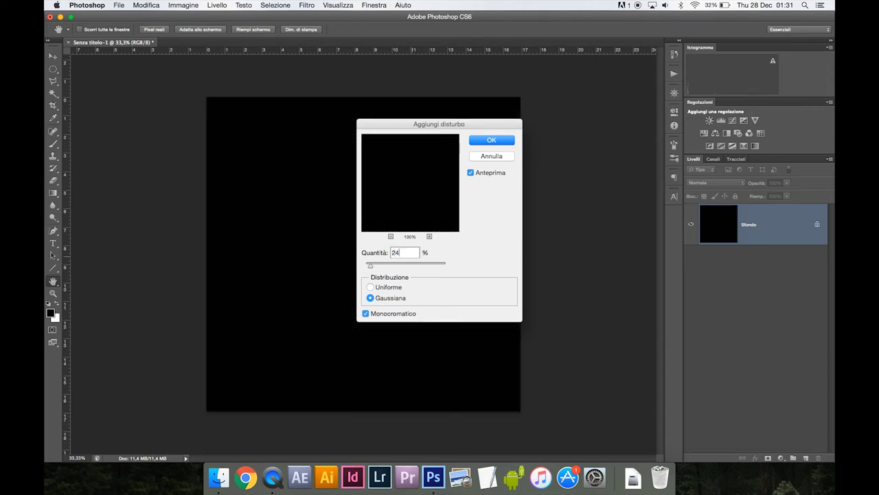
{"action": "left_click", "coordinate": [491, 141]}
Step: Add a Levels adjustment with black input 115 and white input 179 to isolate stars
{"action": "key", "text": "g"}
{"action": "left_click", "coordinate": [721, 121]}
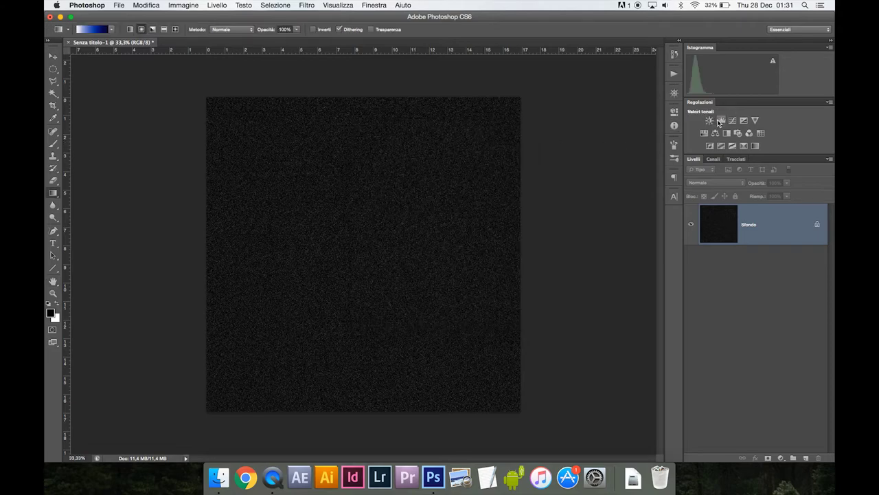
{"action": "key", "text": "super+1"}
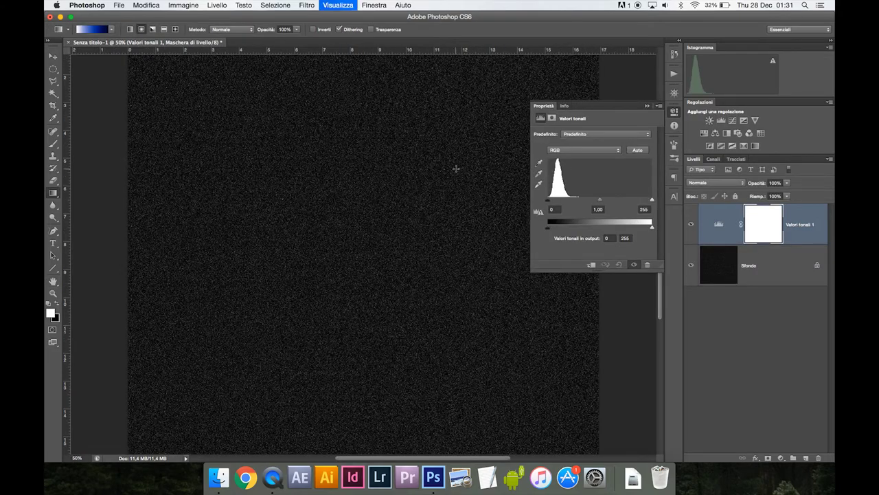
{"action": "left_click_drag", "start_coordinate": [548, 200], "coordinate": [595, 203]}
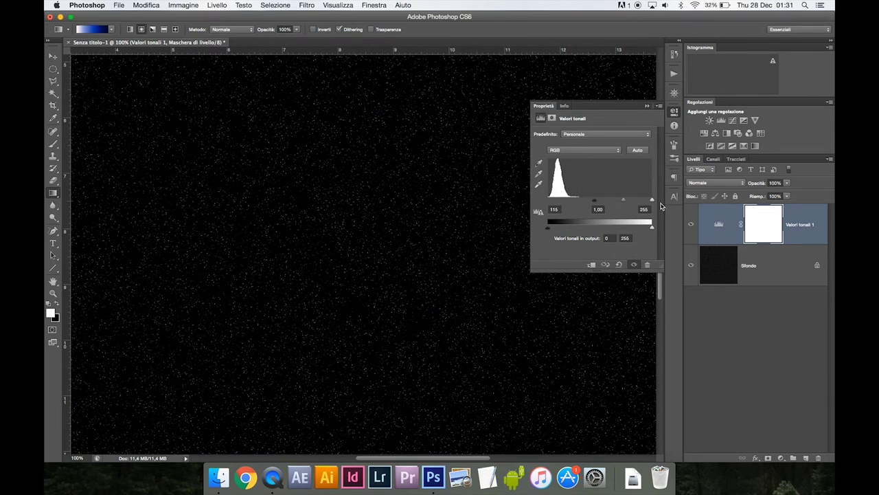
{"action": "left_click_drag", "start_coordinate": [652, 201], "coordinate": [621, 201]}
{"action": "left_click", "coordinate": [656, 107]}
Step: Merge the Levels adjustment down and convert the background into layer Livello 0
{"action": "key", "text": "super+e"}
{"action": "double_click", "coordinate": [748, 231]}
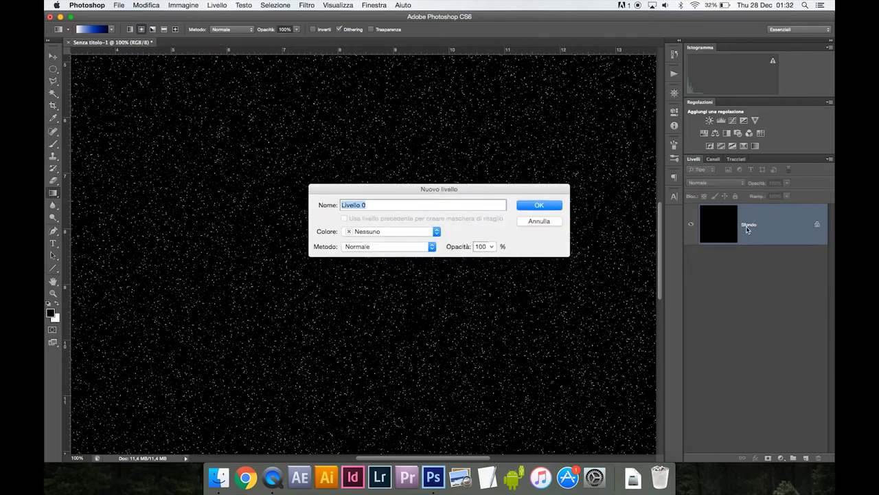
{"action": "key", "text": "Return"}
{"action": "key", "text": "super+0"}
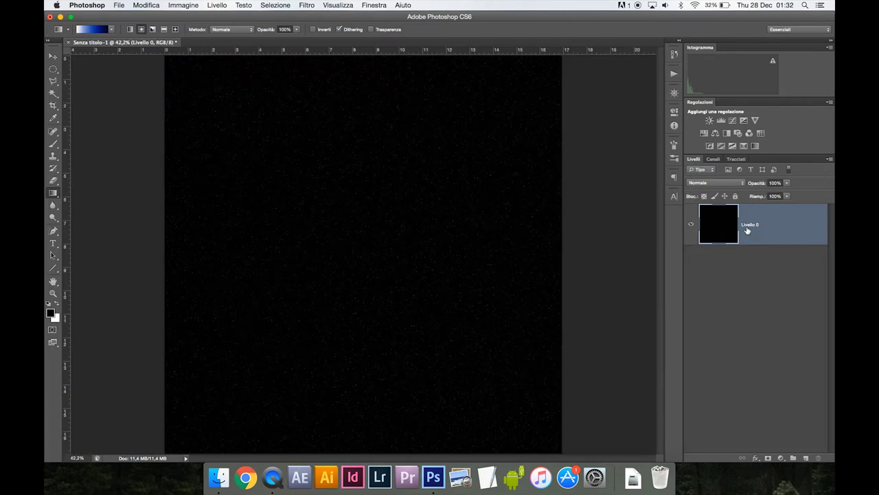
Step: Scale the starfield layer up to about 252% with Free Transform
{"action": "key", "text": "super+t"}
{"action": "key", "text": "super+minus"}
{"action": "key", "text": "super+minus"}
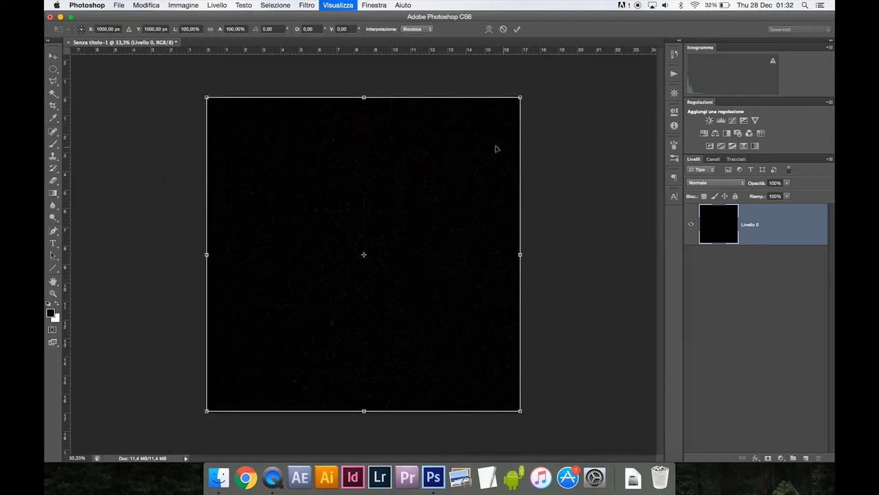
{"action": "key", "text": "super+minus"}
{"action": "left_click_drag", "start_coordinate": [445, 173], "coordinate": [614, 101]}
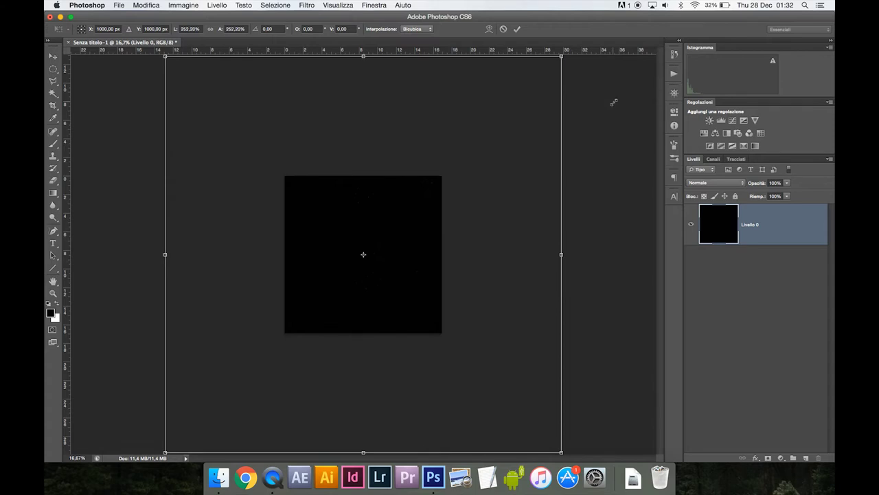
{"action": "key", "text": "Return"}
{"action": "key", "text": "g"}
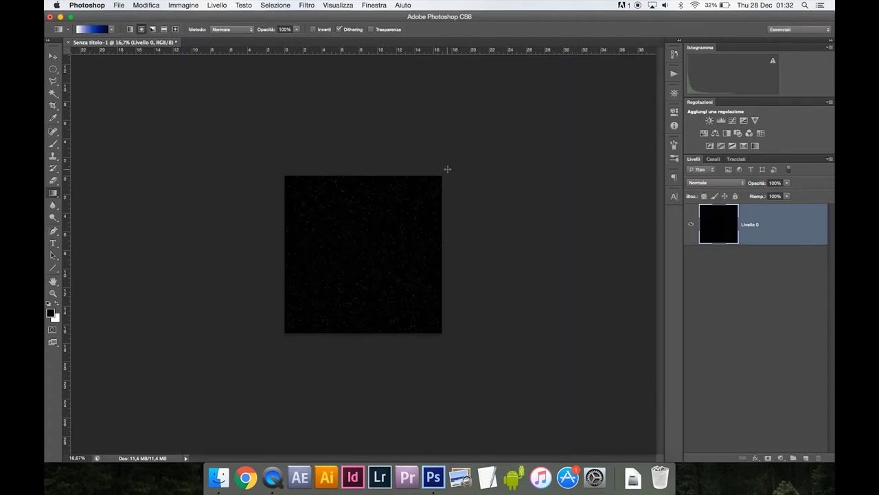
{"action": "key", "text": "super+0"}
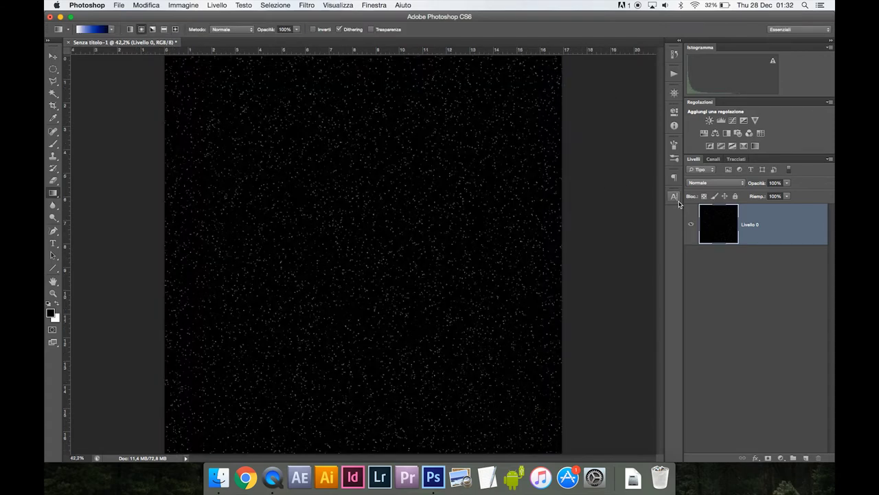
Step: Copy the canvas-sized starfield to new layer Livello 1 and delete Livello 0
{"action": "left_click", "coordinate": [722, 227], "text": "super"}
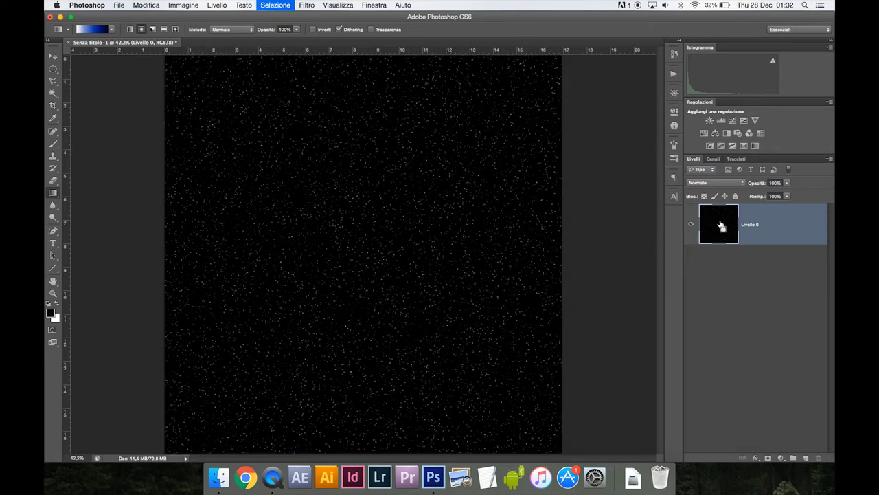
{"action": "left_click", "coordinate": [722, 227], "text": "super"}
{"action": "key", "text": "super+j"}
{"action": "left_click", "coordinate": [720, 267]}
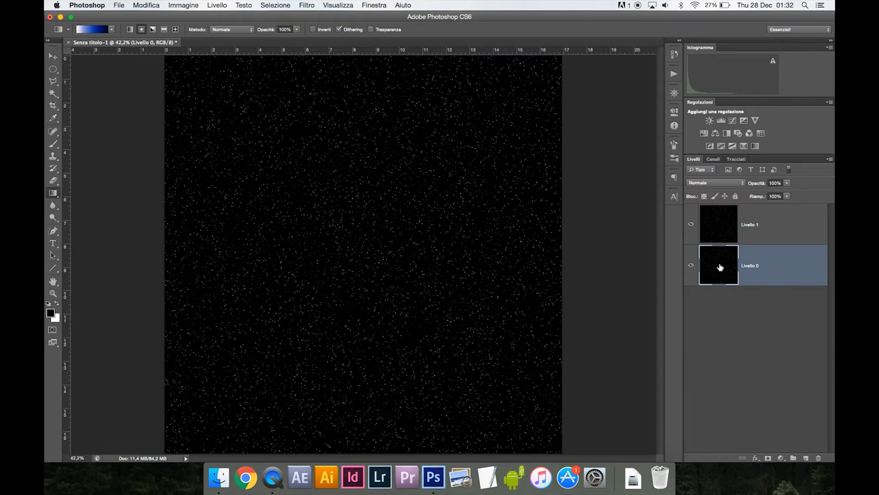
{"action": "key", "text": "Delete"}
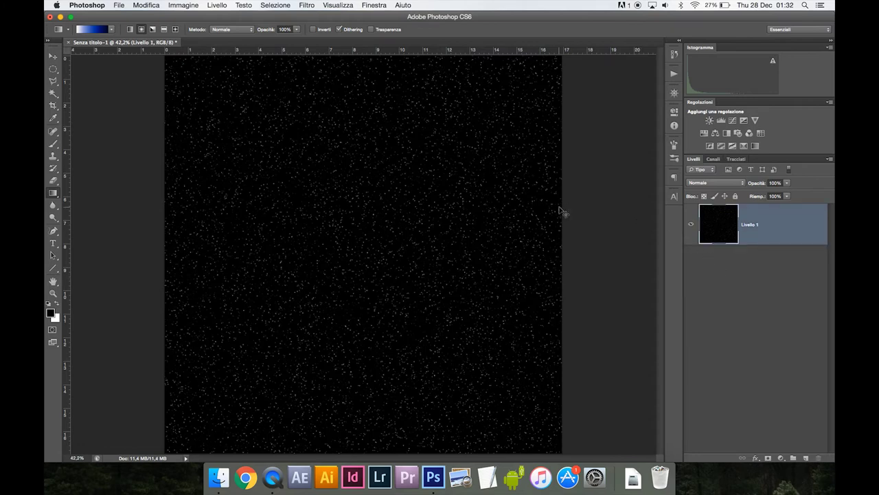
{"action": "key", "text": "super+t"}
Step: Drag a horizontal and a vertical guide to cross at the canvas centre point
{"action": "left_click_drag", "start_coordinate": [430, 49], "coordinate": [433, 255]}
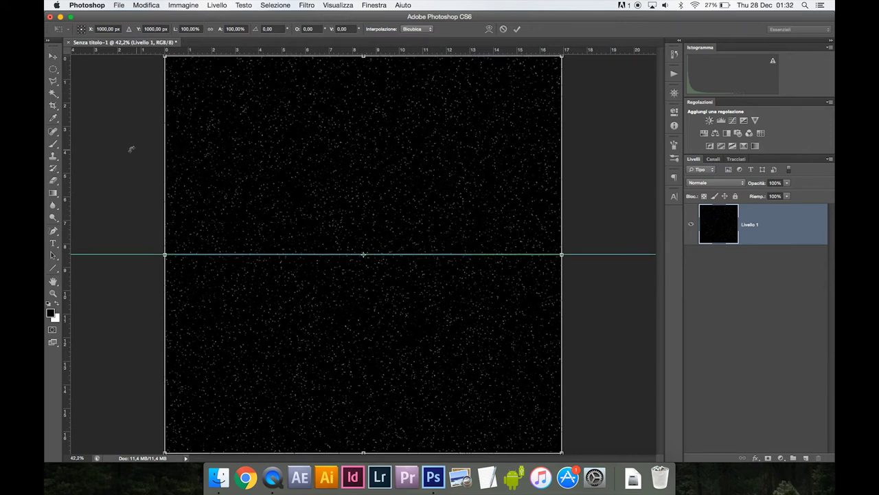
{"action": "left_click_drag", "start_coordinate": [66, 134], "coordinate": [366, 154]}
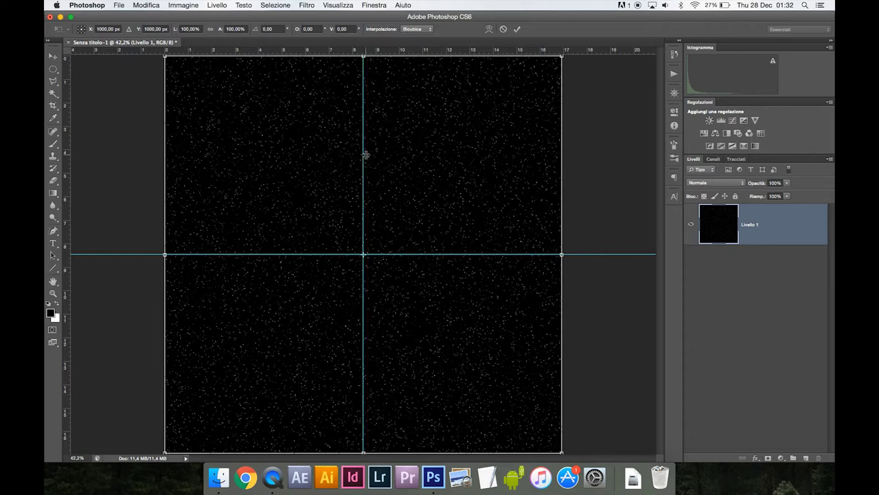
{"action": "key", "text": "g"}
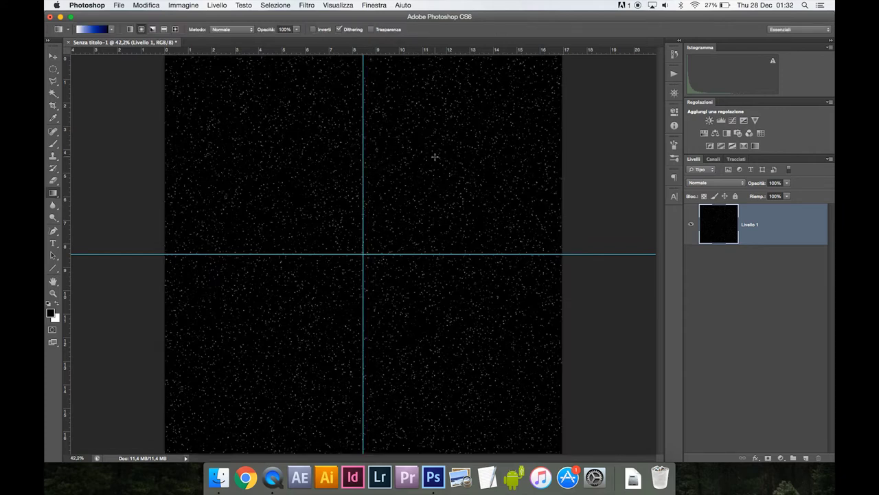
{"action": "key", "text": "m"}
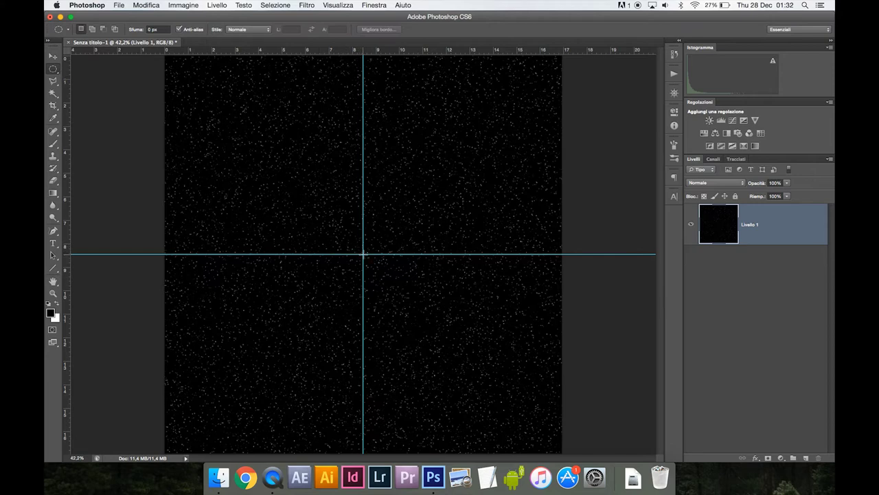
Step: Draw a circular selection centred on the guide crossing and add empty layer Livello 2
{"action": "left_click_drag", "start_coordinate": [363, 255], "coordinate": [502, 367]}
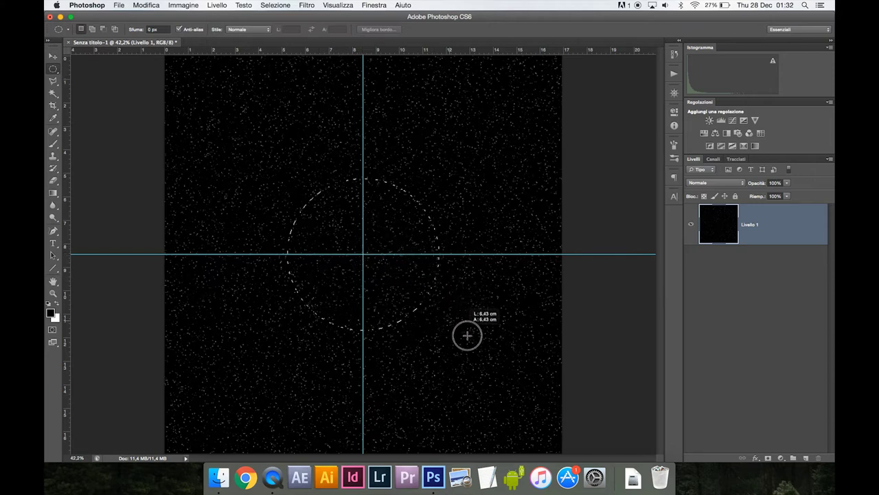
{"action": "left_click_drag", "start_coordinate": [502, 367], "coordinate": [515, 382]}
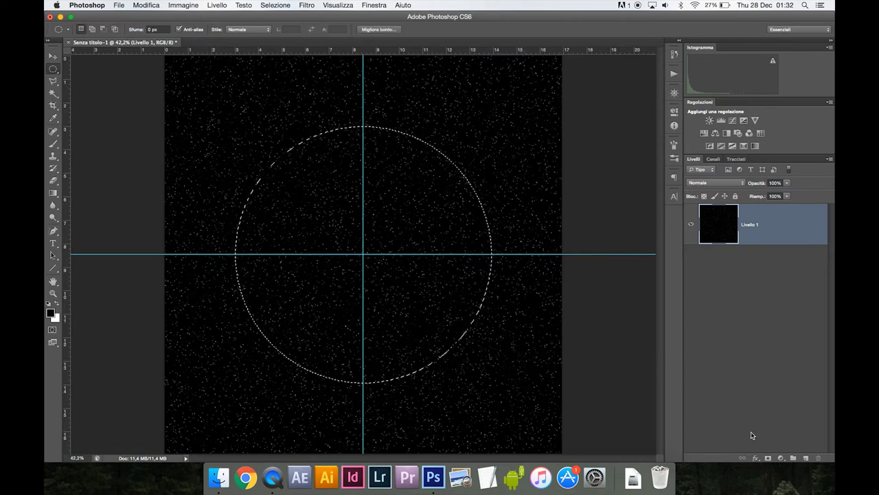
{"action": "key", "text": "super+shift+n"}
{"action": "key", "text": "Return"}
{"action": "key", "text": "g"}
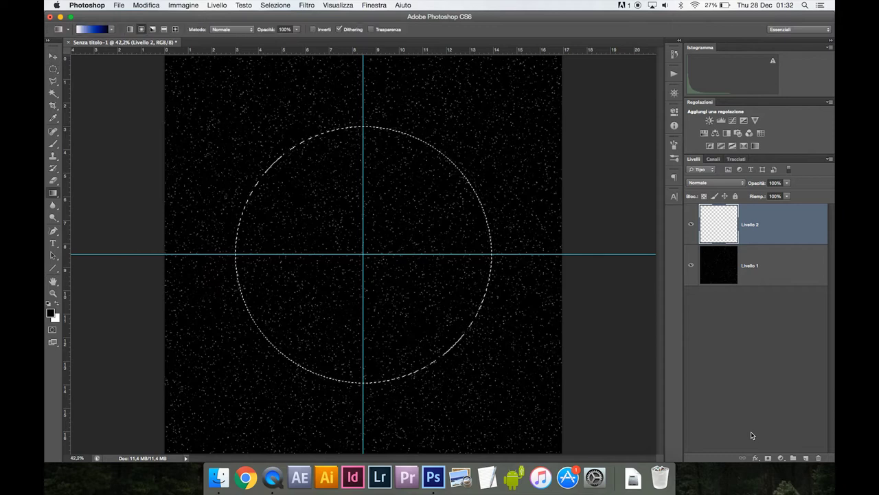
{"action": "left_click", "coordinate": [93, 29]}
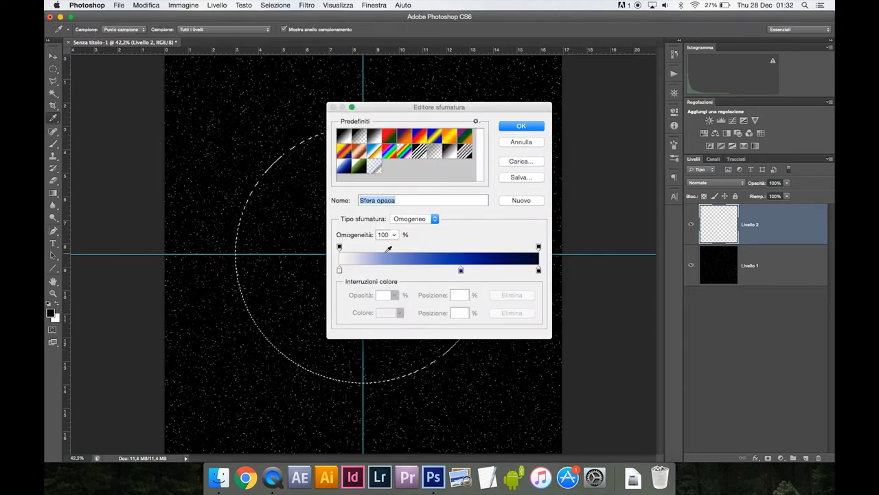
Step: Fill the circle with a radial white-to-blue gradient from its centre
{"action": "left_click", "coordinate": [520, 128]}
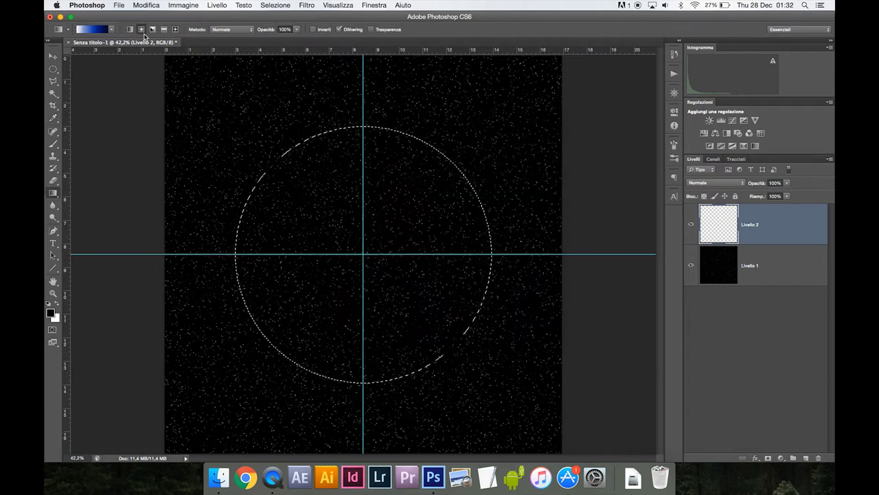
{"action": "left_click_drag", "start_coordinate": [364, 254], "coordinate": [491, 254]}
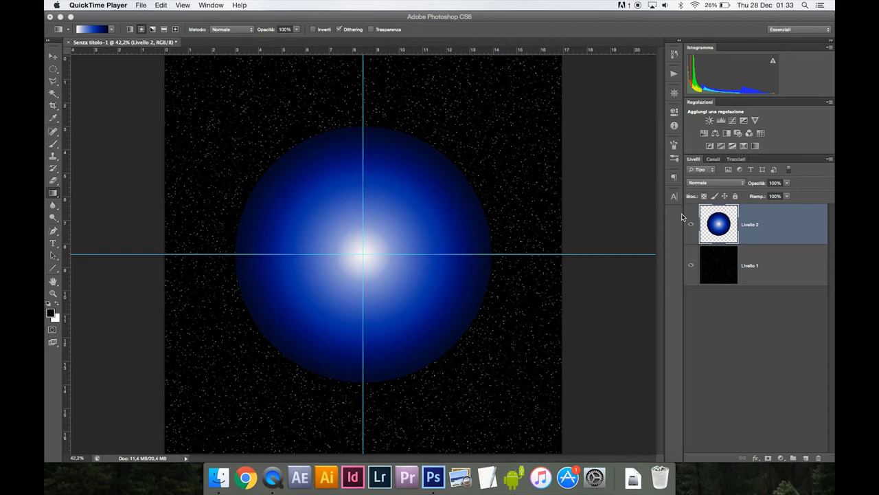
{"action": "left_click", "coordinate": [599, 145]}
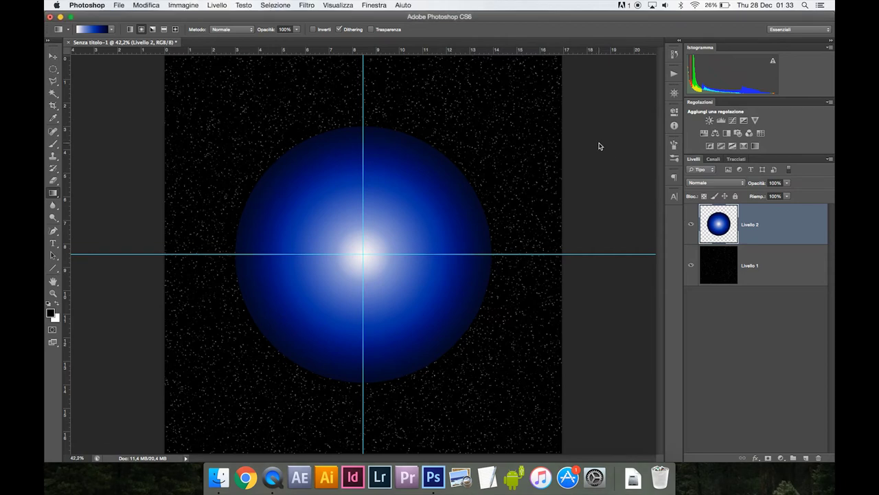
Step: Squash the blue sphere to about 46% height into a flat ellipse
{"action": "key", "text": "ctrl+t"}
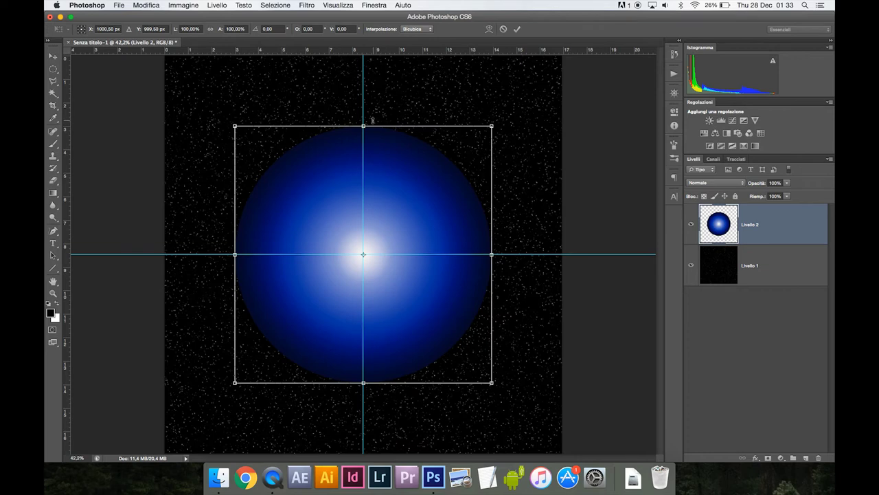
{"action": "left_click_drag", "start_coordinate": [365, 125], "coordinate": [368, 196]}
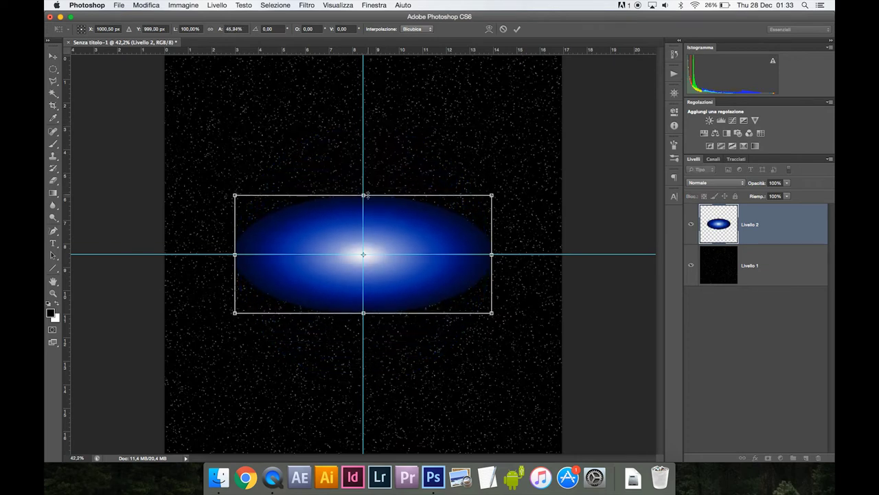
{"action": "key", "text": "Return"}
Step: Twirl the flat blue ellipse with Effetto spirale at a 590° angle
{"action": "left_click", "coordinate": [307, 5]}
{"action": "mouse_move", "coordinate": [322, 115]}
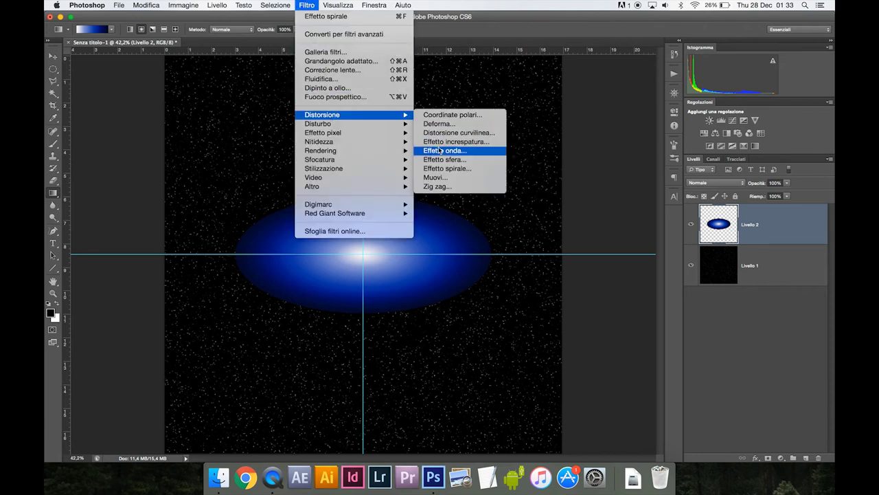
{"action": "left_click", "coordinate": [450, 168]}
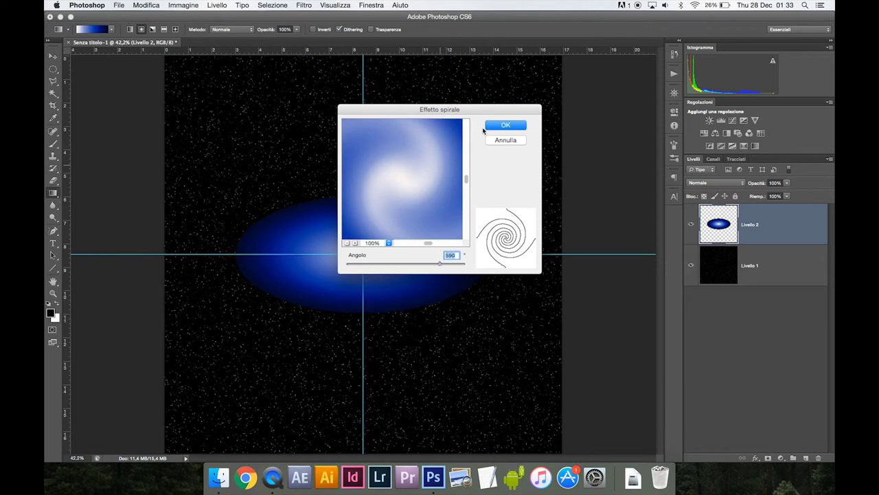
{"action": "left_click", "coordinate": [494, 125]}
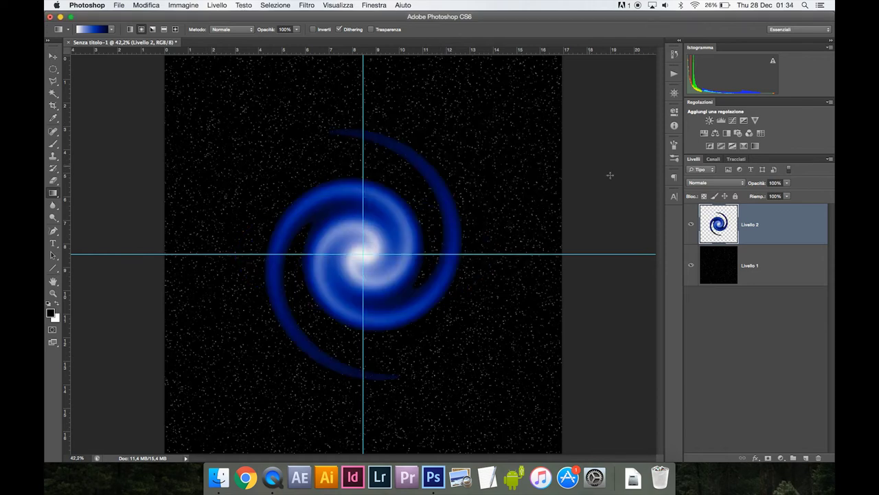
Step: Tilt the spiral with a perspective transform and squash it vertically
{"action": "key", "text": "ctrl+t"}
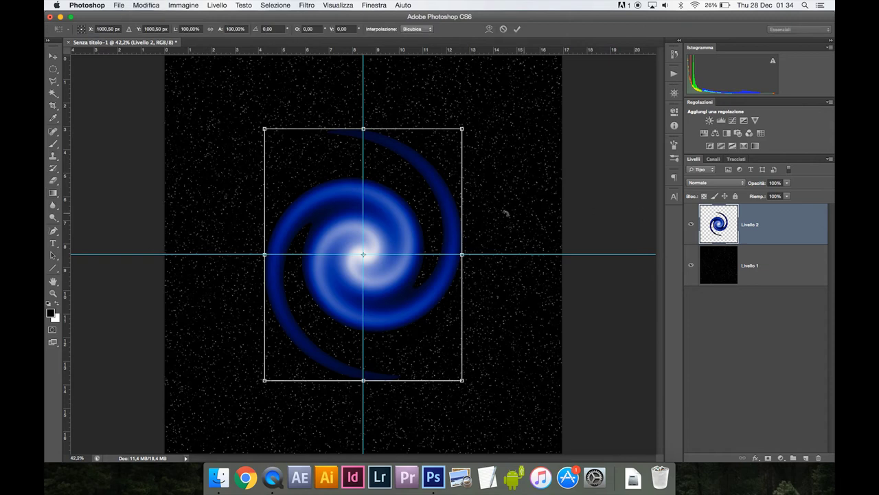
{"action": "right_click", "coordinate": [397, 236]}
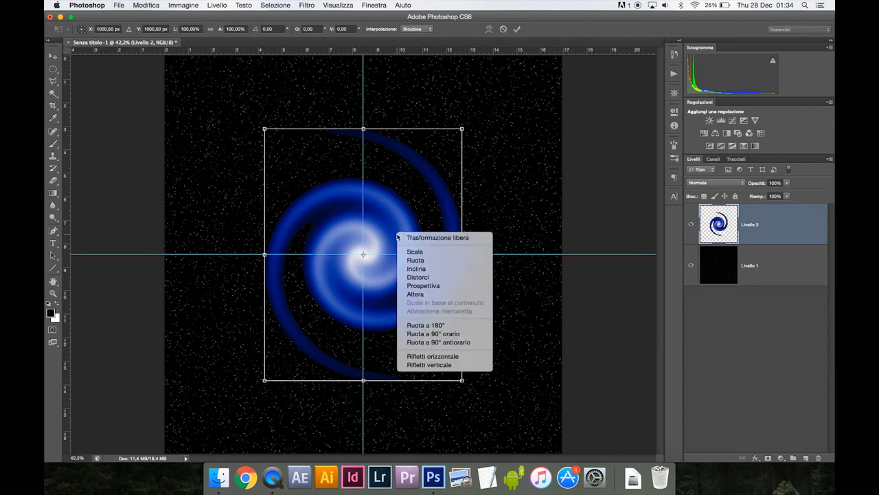
{"action": "left_click", "coordinate": [421, 293]}
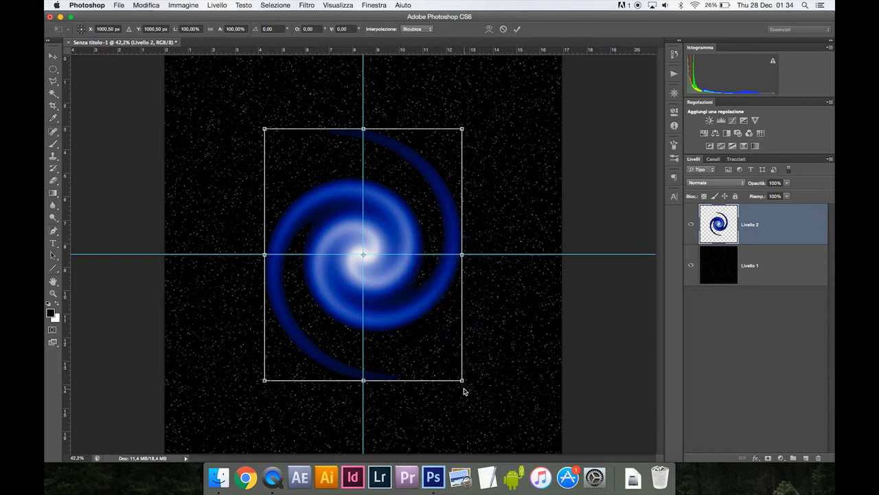
{"action": "left_click_drag", "start_coordinate": [463, 385], "coordinate": [593, 386]}
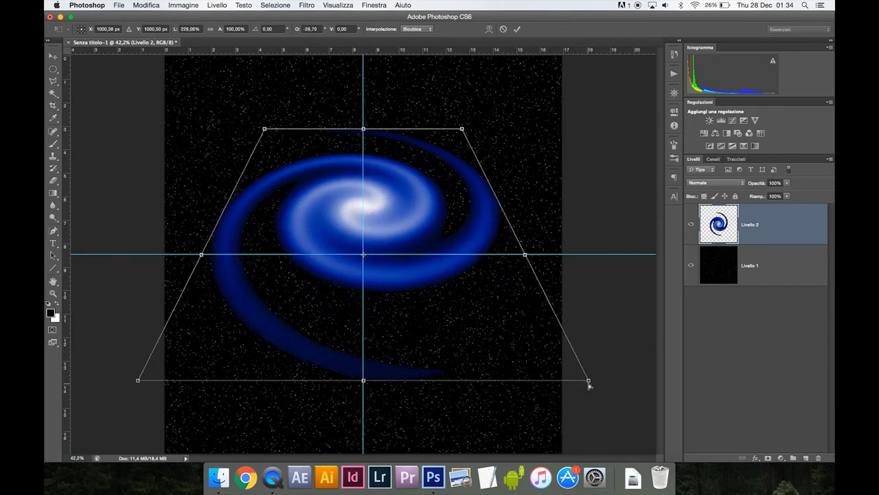
{"action": "right_click", "coordinate": [407, 234]}
{"action": "left_click", "coordinate": [414, 248]}
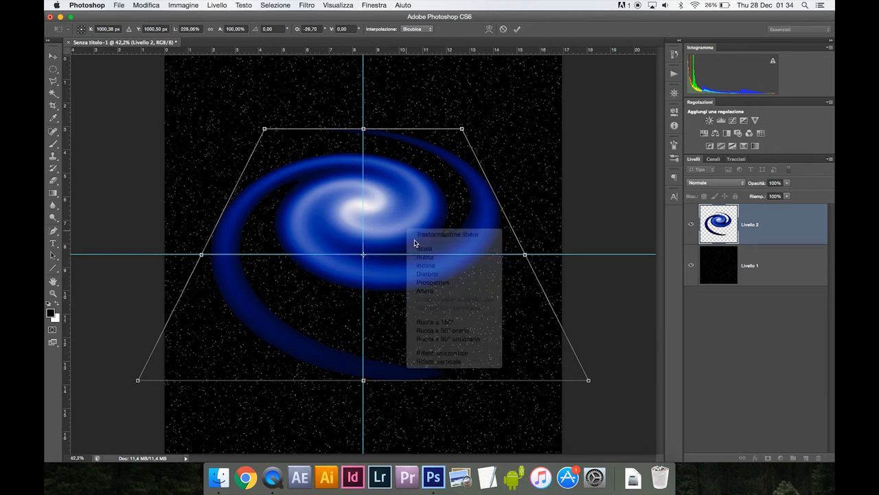
{"action": "left_click_drag", "start_coordinate": [363, 130], "coordinate": [362, 177]}
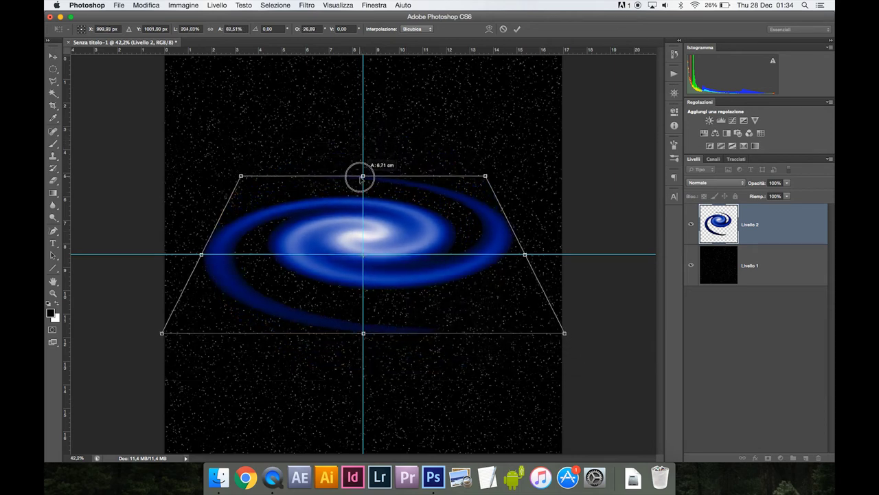
Step: Rotate the galaxy about 19° clockwise, commit, and set its blend mode to Scolora
{"action": "right_click", "coordinate": [424, 212]}
{"action": "left_click", "coordinate": [440, 233]}
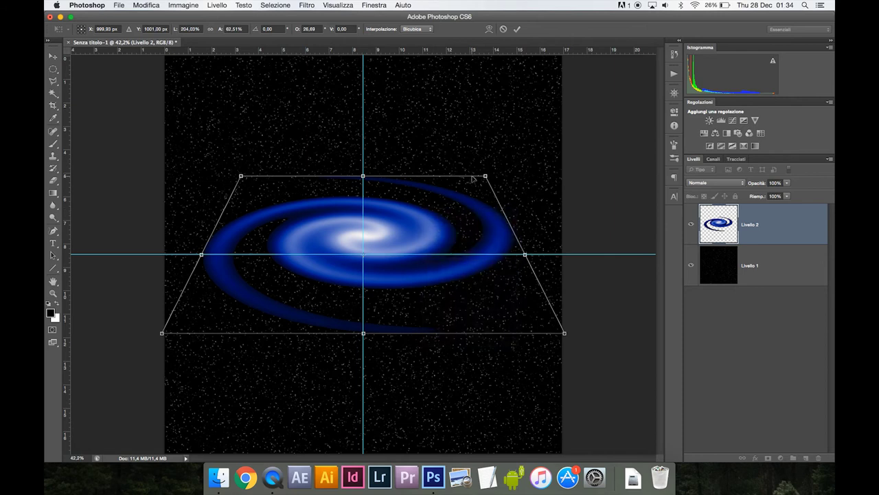
{"action": "left_click_drag", "start_coordinate": [487, 167], "coordinate": [515, 215]}
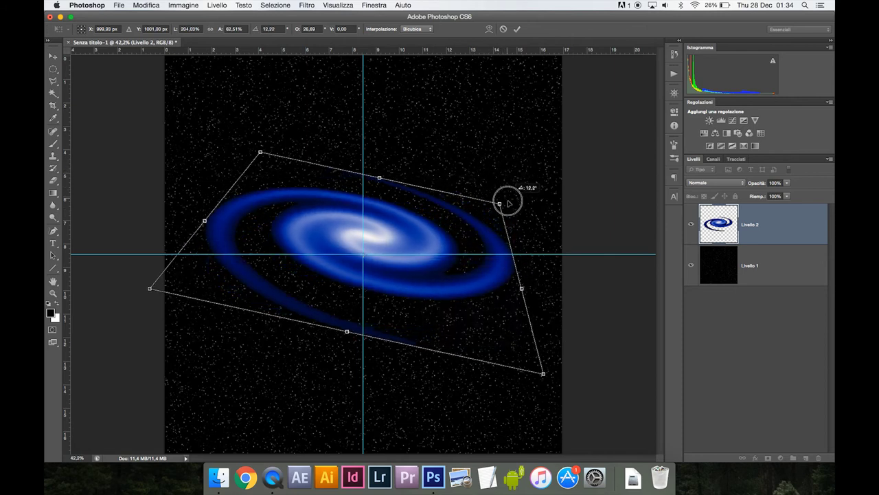
{"action": "left_click_drag", "start_coordinate": [515, 215], "coordinate": [512, 213]}
{"action": "key", "text": "Return"}
{"action": "key", "text": "g"}
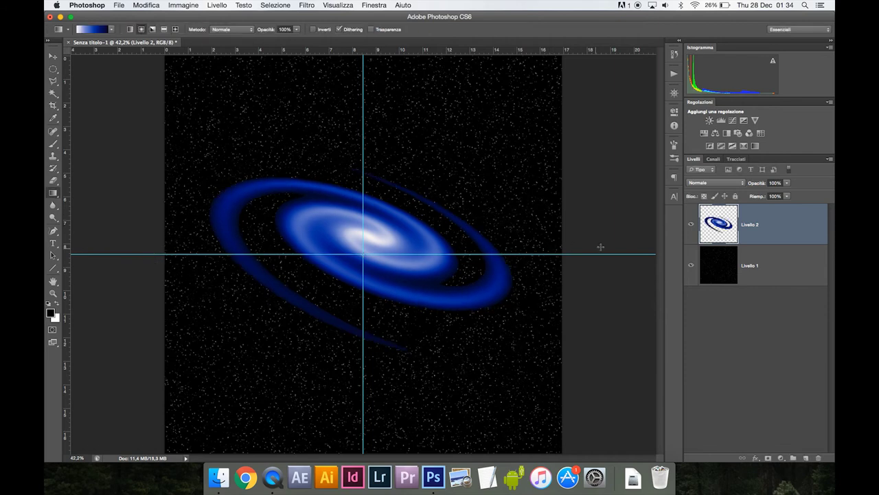
{"action": "left_click", "coordinate": [707, 182]}
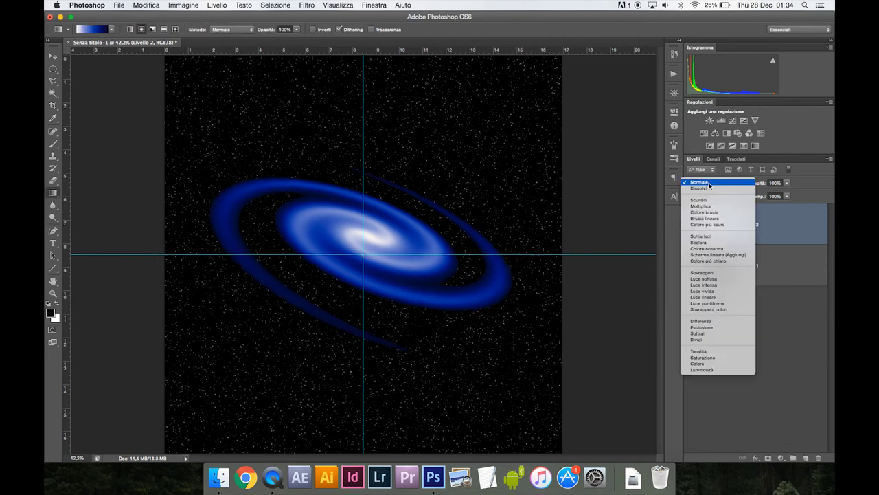
{"action": "left_click", "coordinate": [711, 241]}
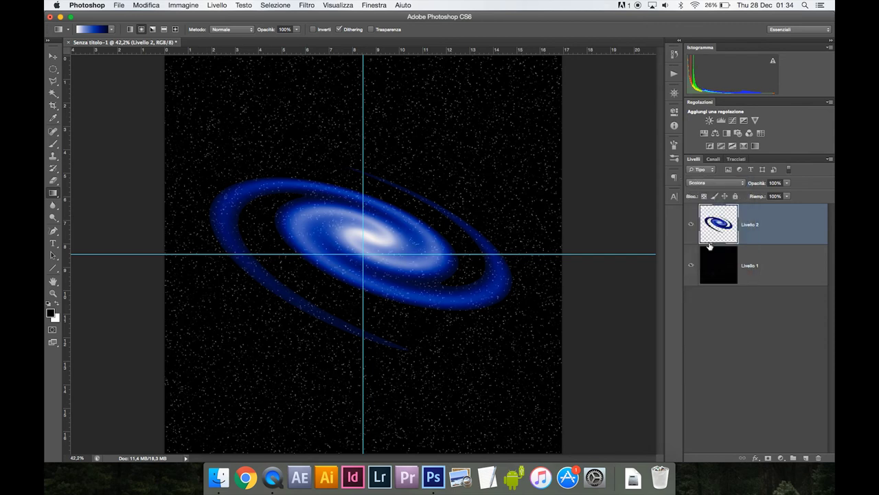
Step: Add new layer Livello 3 and fill it with rendered Nuvole clouds
{"action": "key", "text": "super+shift+n"}
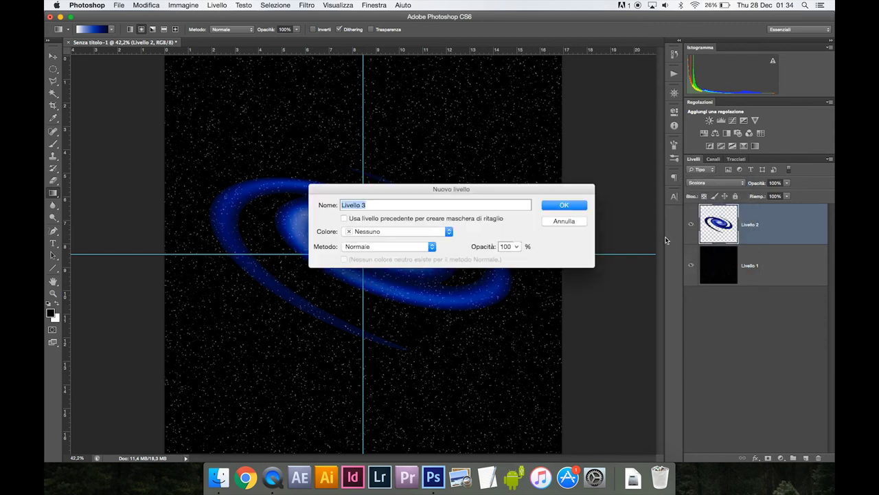
{"action": "key", "text": "Return"}
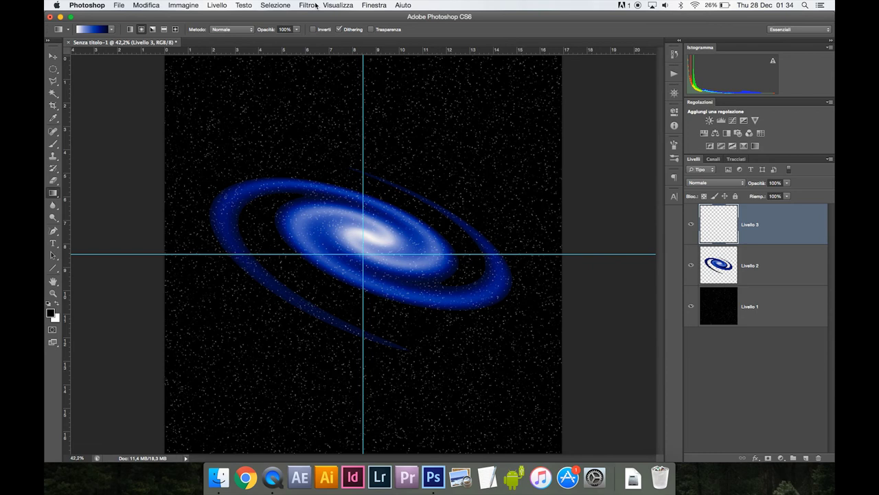
{"action": "left_click", "coordinate": [314, 5]}
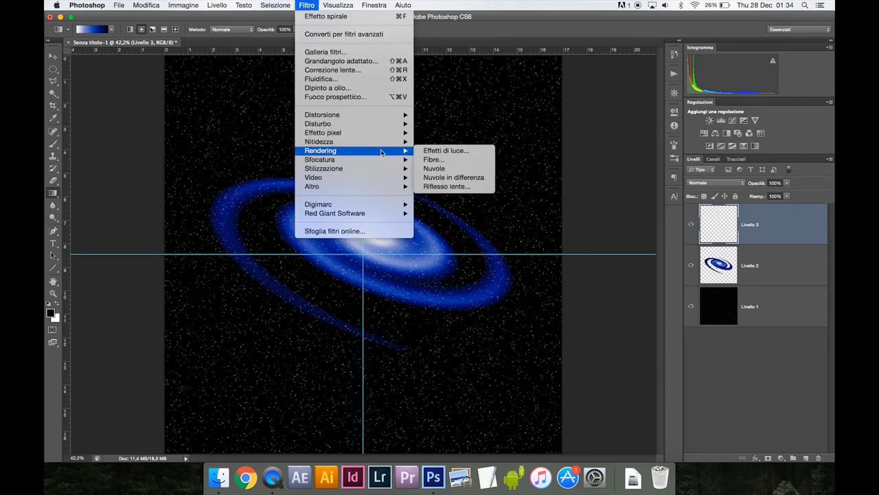
{"action": "left_click", "coordinate": [428, 169]}
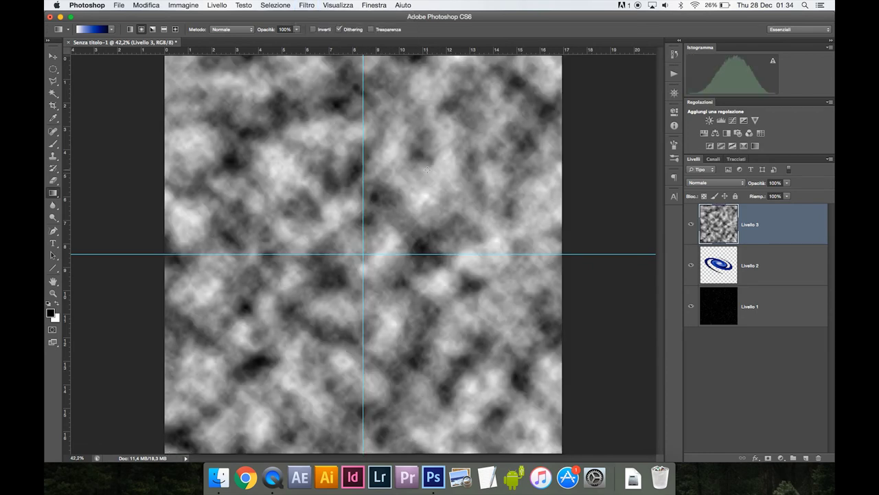
Step: Apply Nuvole in differenza three times for a dark veined cloud texture
{"action": "left_click", "coordinate": [306, 5]}
{"action": "mouse_move", "coordinate": [321, 151]}
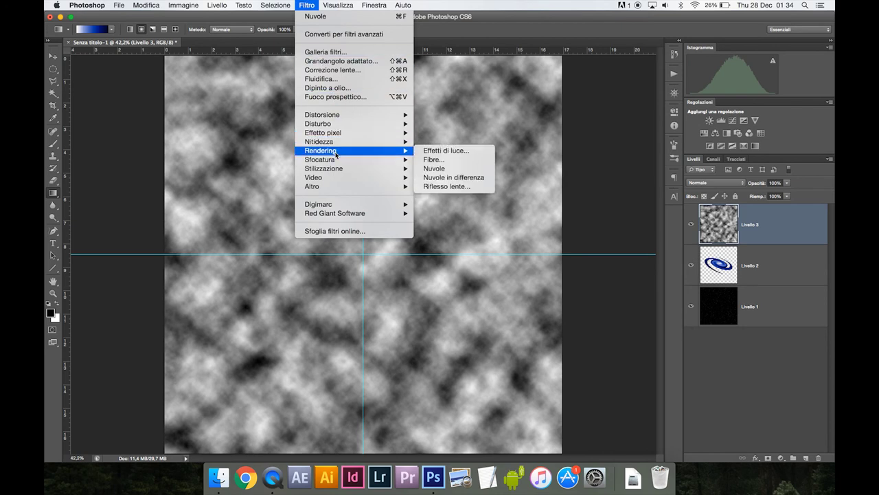
{"action": "left_click", "coordinate": [454, 178]}
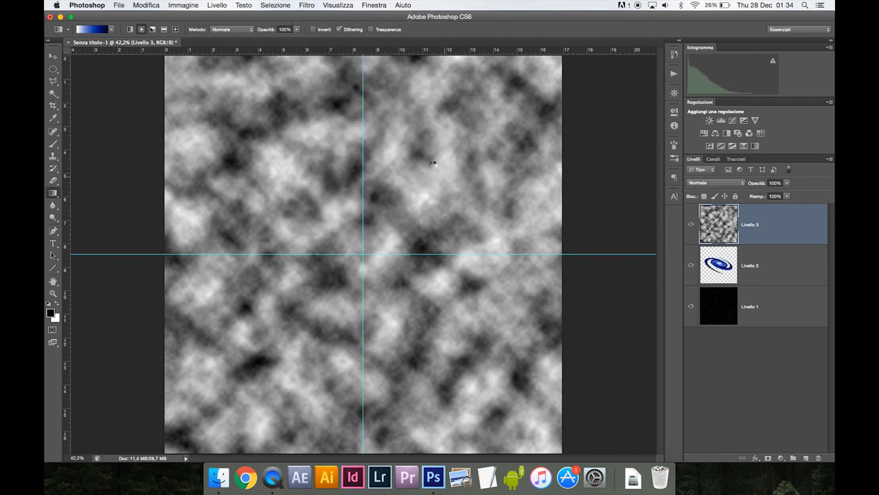
{"action": "key", "text": "super+f"}
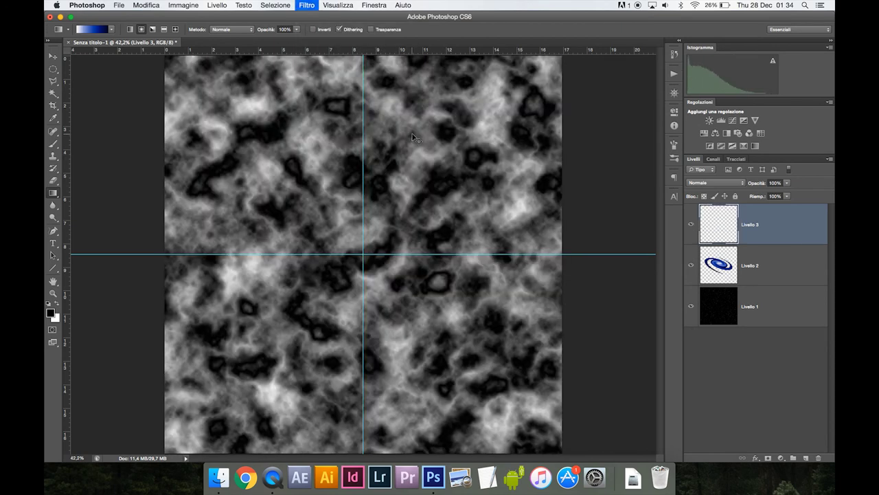
{"action": "key", "text": "super+f"}
{"action": "key", "text": "super+f"}
{"action": "key", "text": "super+f"}
{"action": "key", "text": "super+f"}
{"action": "key", "text": "super+f"}
{"action": "key", "text": "super+f"}
{"action": "key", "text": "super+f"}
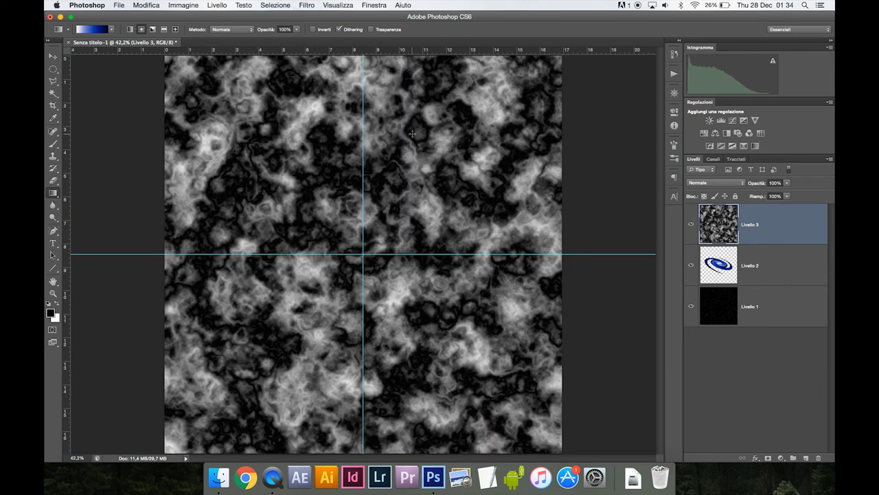
Step: Set Livello 3 to Scurisci blending and clip it to the galaxy layer
{"action": "left_click", "coordinate": [715, 183]}
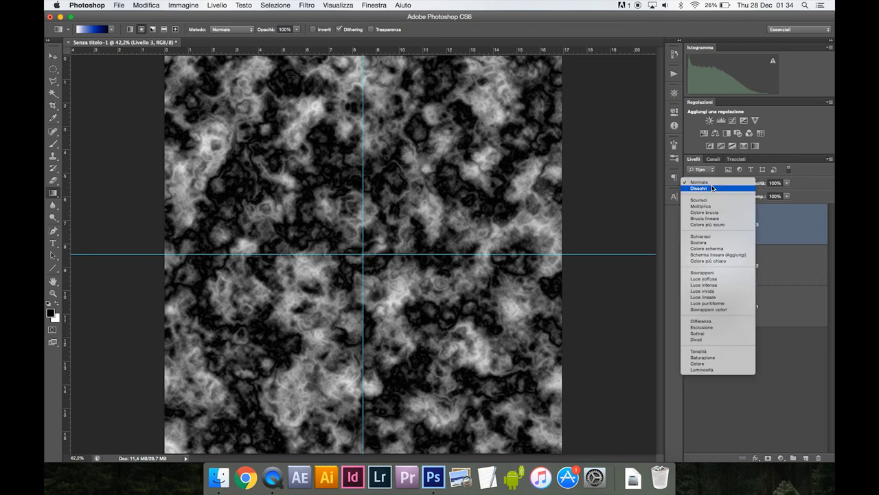
{"action": "left_click", "coordinate": [711, 200]}
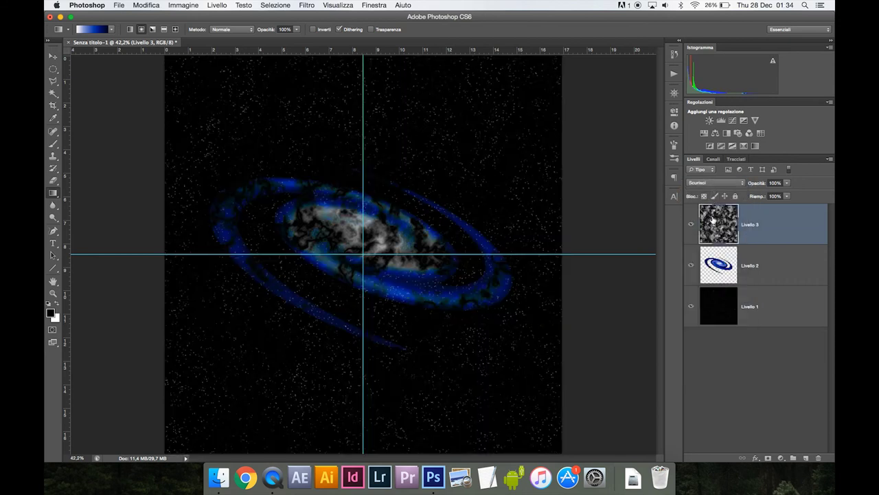
{"action": "left_click", "coordinate": [717, 241], "text": "alt"}
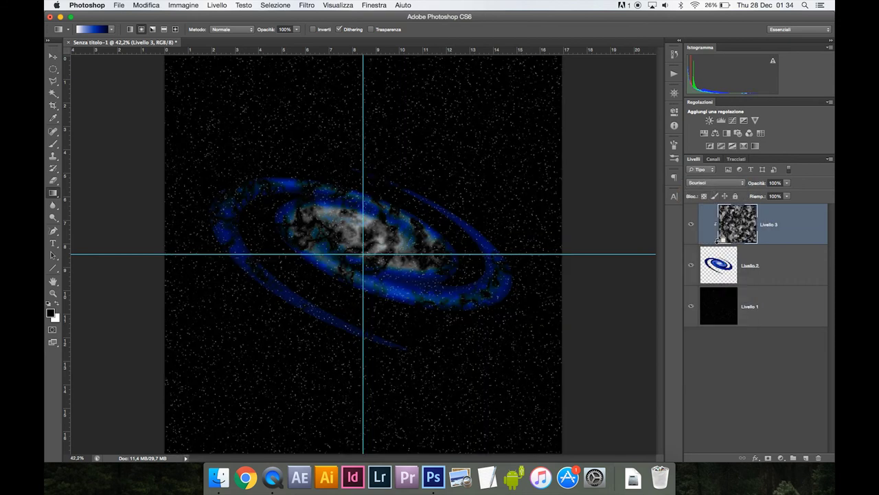
Step: Switch the clipped clouds layer to Sovrapponi with opacity lowered to about 84%
{"action": "left_click", "coordinate": [729, 183]}
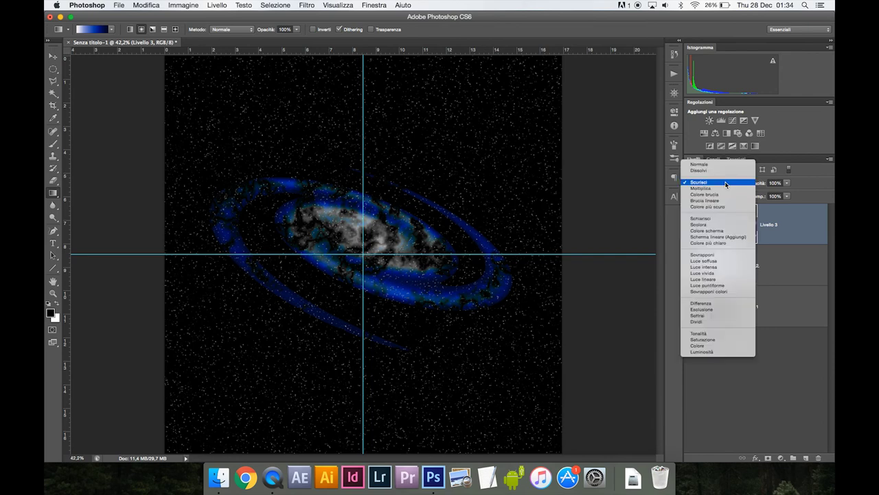
{"action": "left_click", "coordinate": [722, 254]}
{"action": "left_click", "coordinate": [786, 184]}
{"action": "left_click_drag", "start_coordinate": [783, 192], "coordinate": [769, 189]}
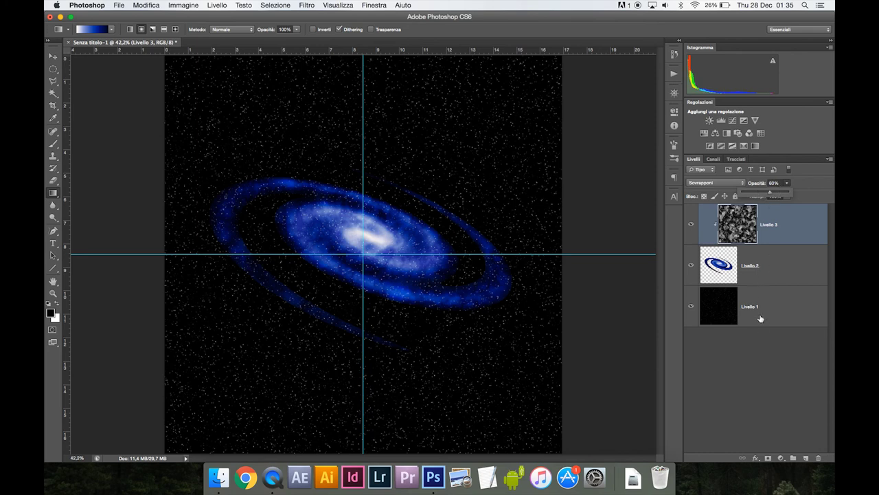
{"action": "left_click", "coordinate": [753, 363]}
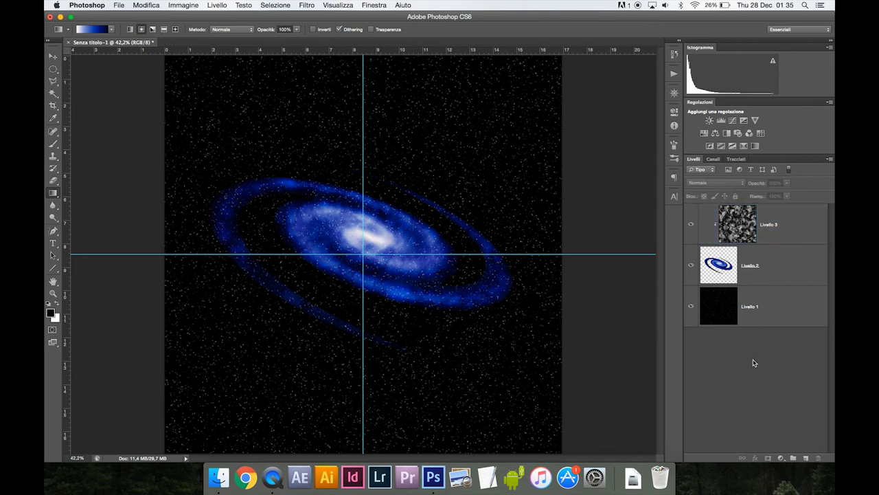
{"action": "key", "text": "super+plus"}
{"action": "key", "text": "super+plus"}
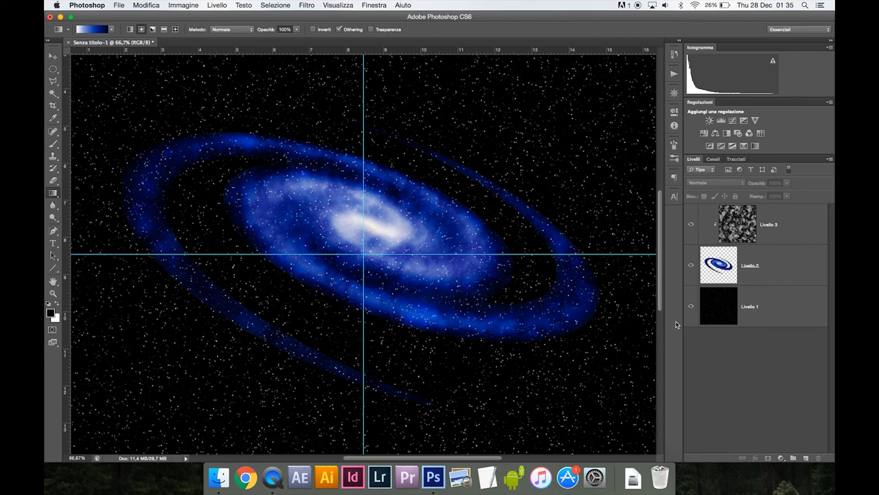